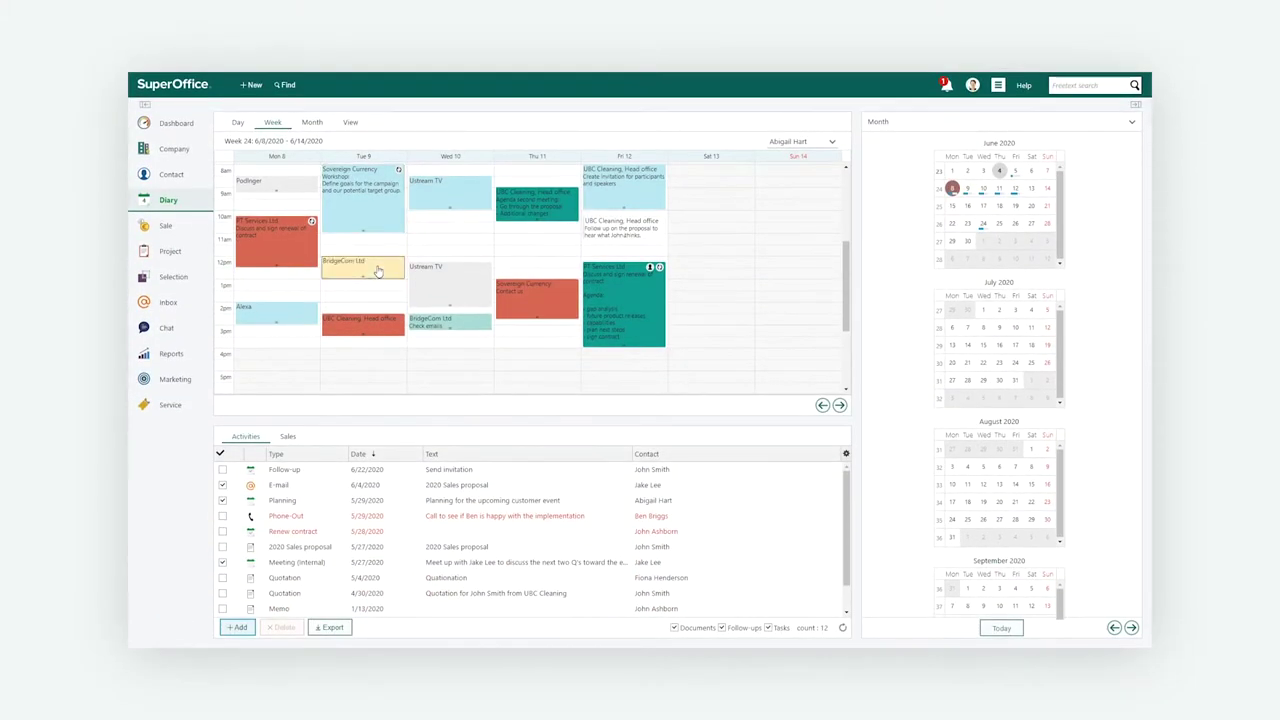
# Move Ustream TV to 10:30 and Sovereign Currency from Thursday to Wednesday 1pm
pyautogui.moveTo(437, 277); pyautogui.dragTo(437, 236)
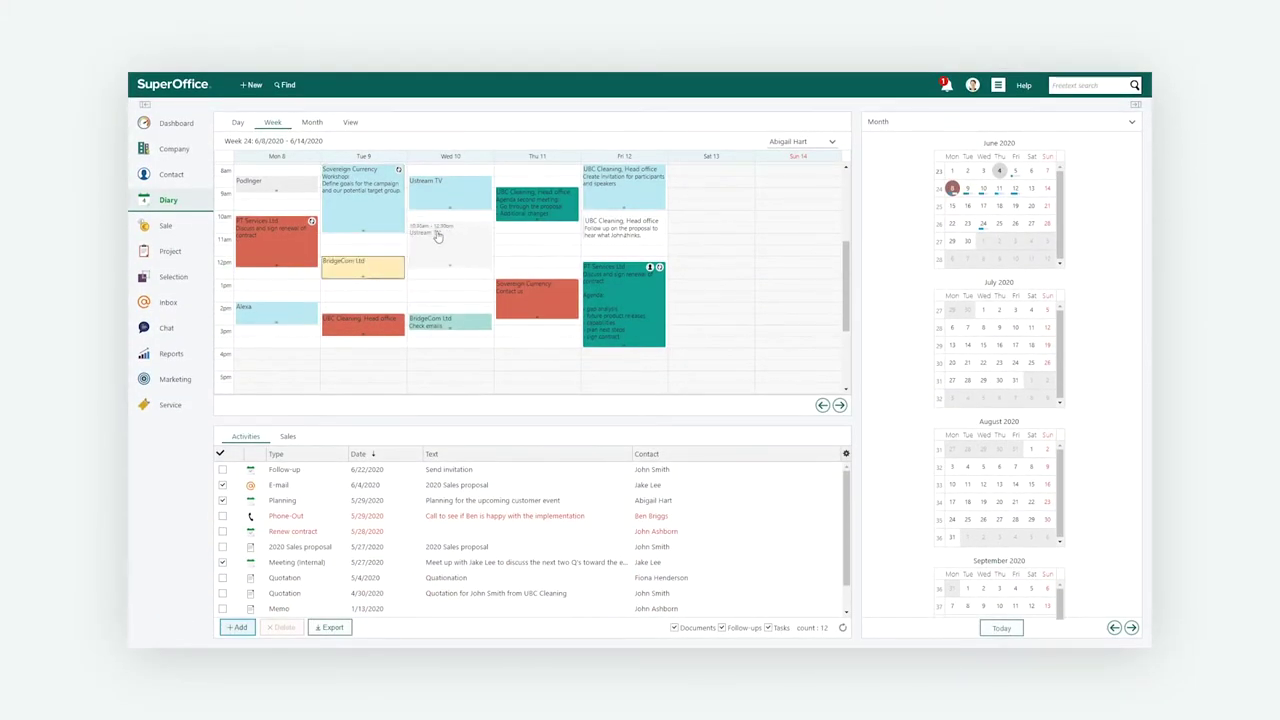
pyautogui.moveTo(520, 294)
pyautogui.mouseDown()
pyautogui.moveTo(464, 292)
pyautogui.moveTo(531, 318)
pyautogui.mouseUp()
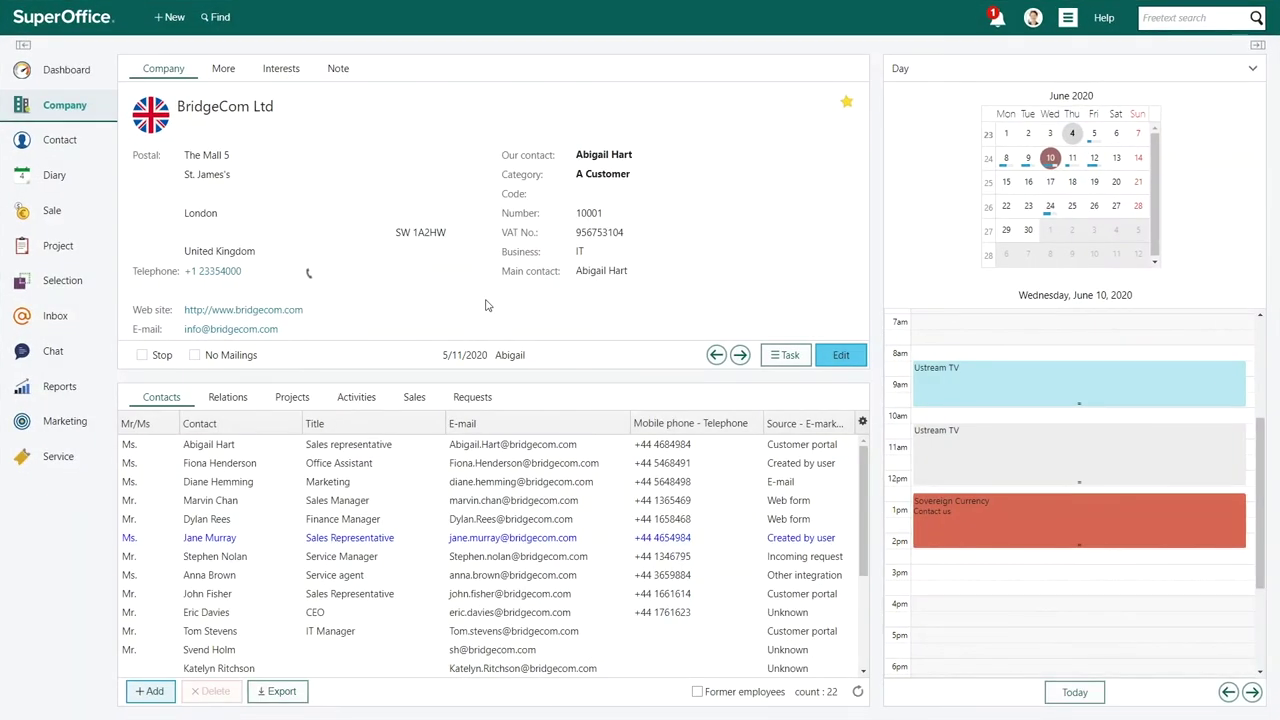
pyautogui.moveTo(54, 175)
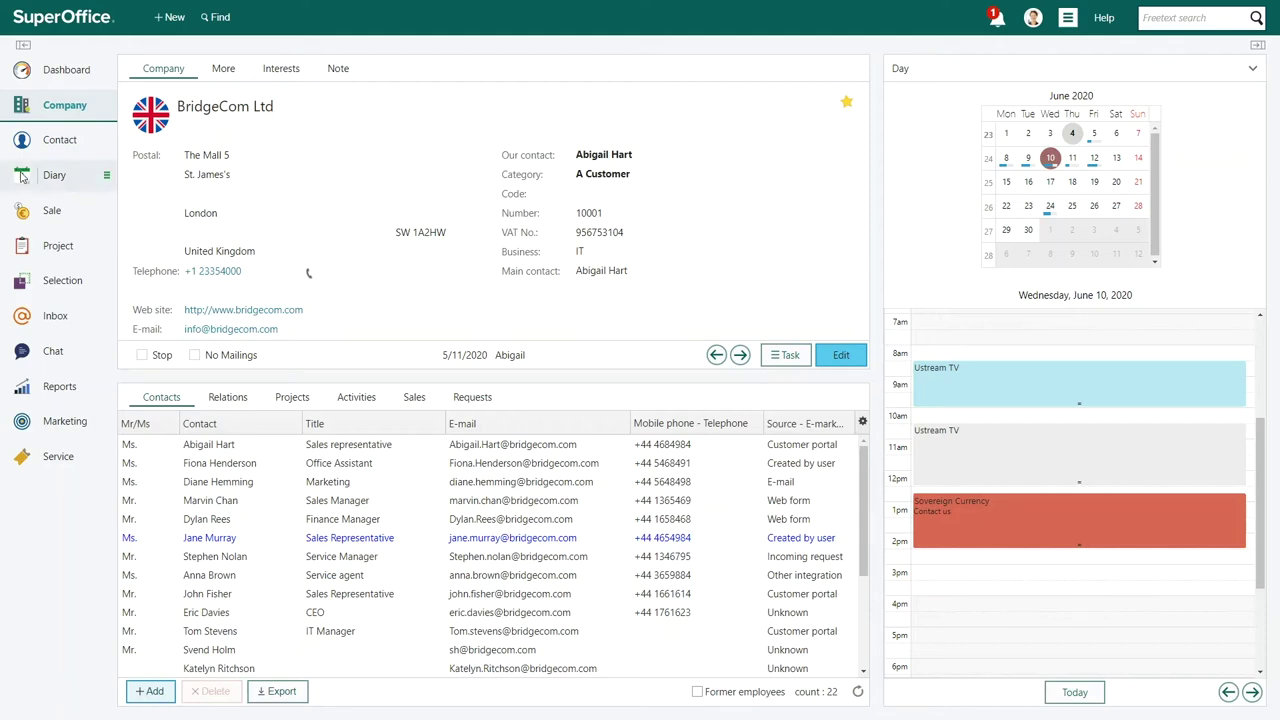
# Show the week 24 diary in Week view with the Activities list in the bottom panel
pyautogui.click(22, 177)
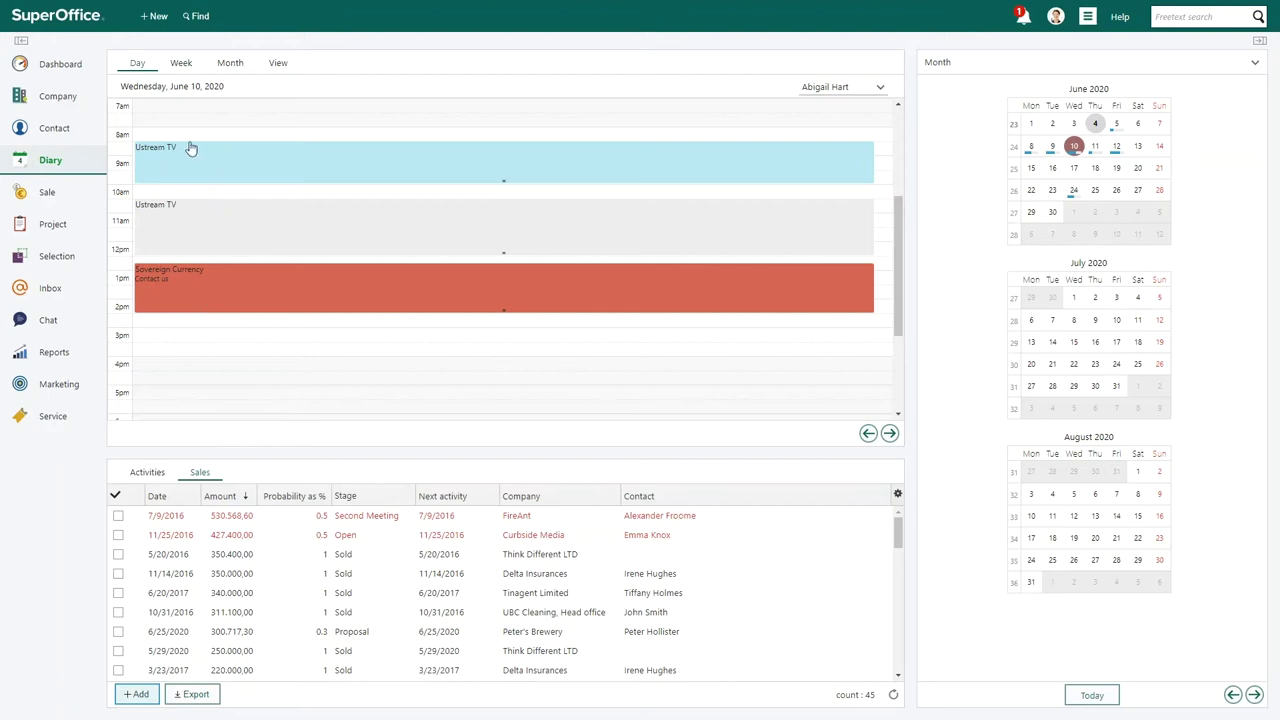
pyautogui.click(180, 63)
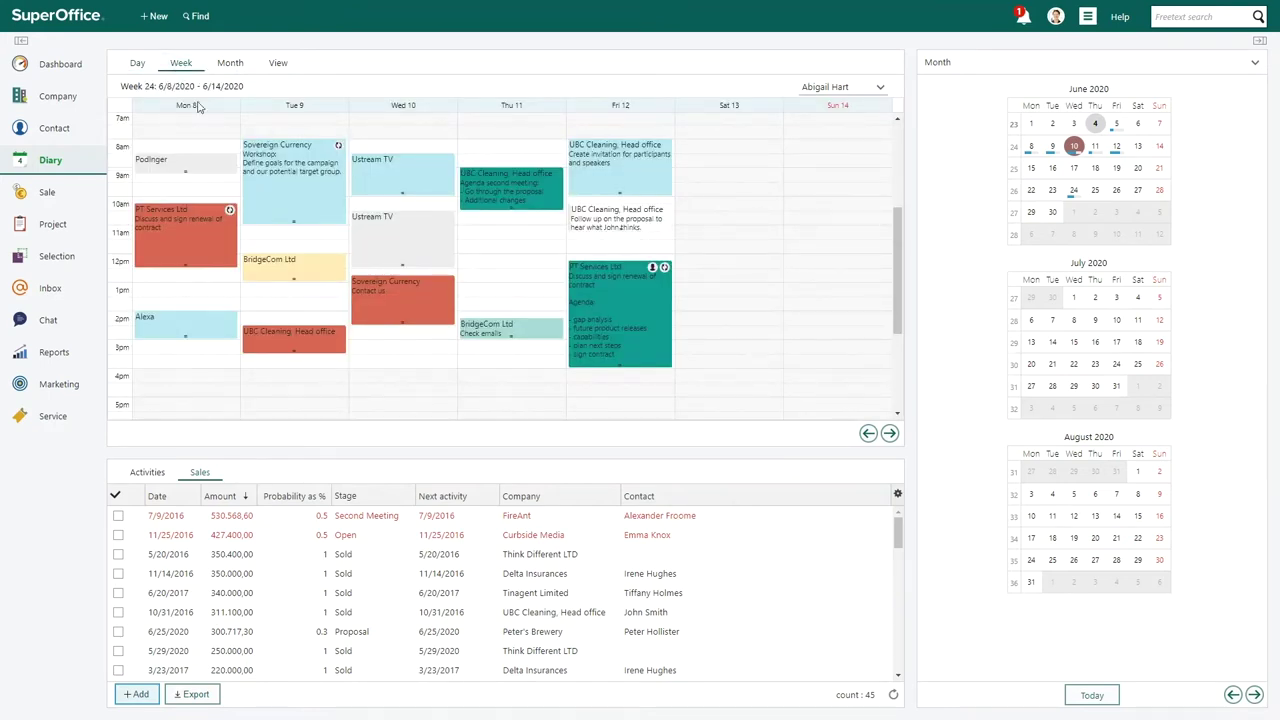
pyautogui.scroll(-1, 281, 542)
pyautogui.scroll(-3, 281, 542)
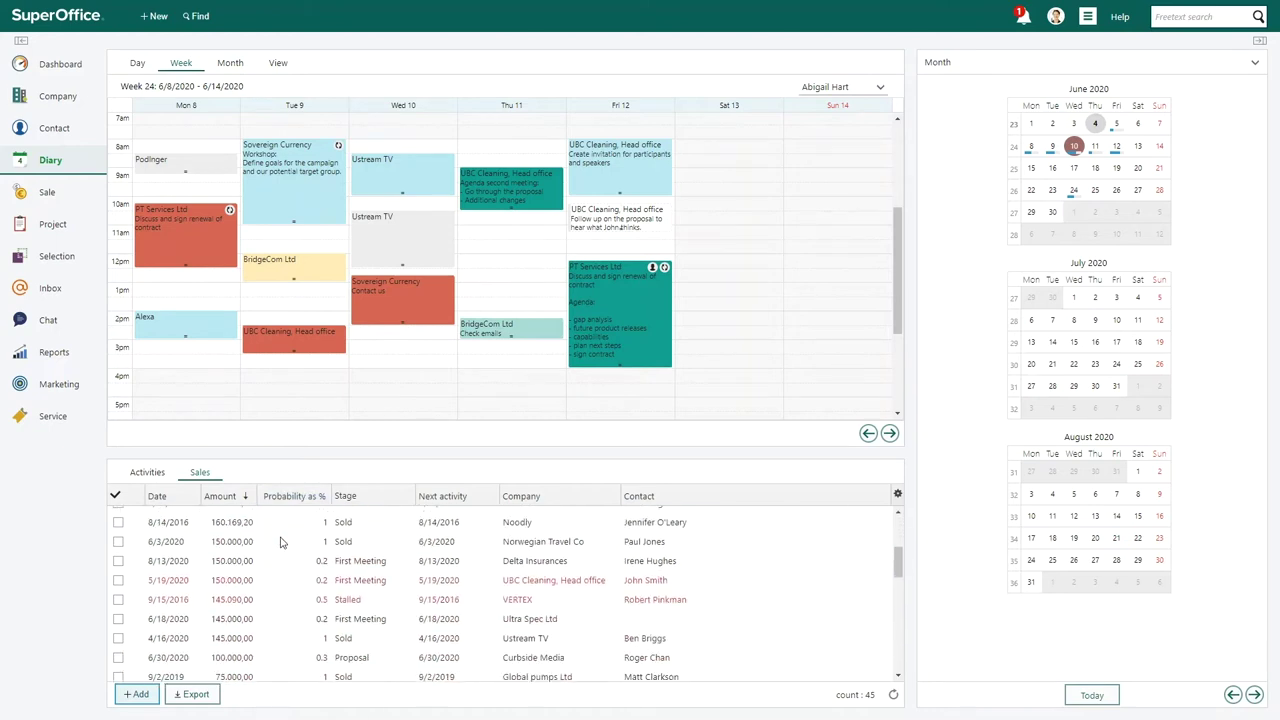
pyautogui.scroll(3, 281, 542)
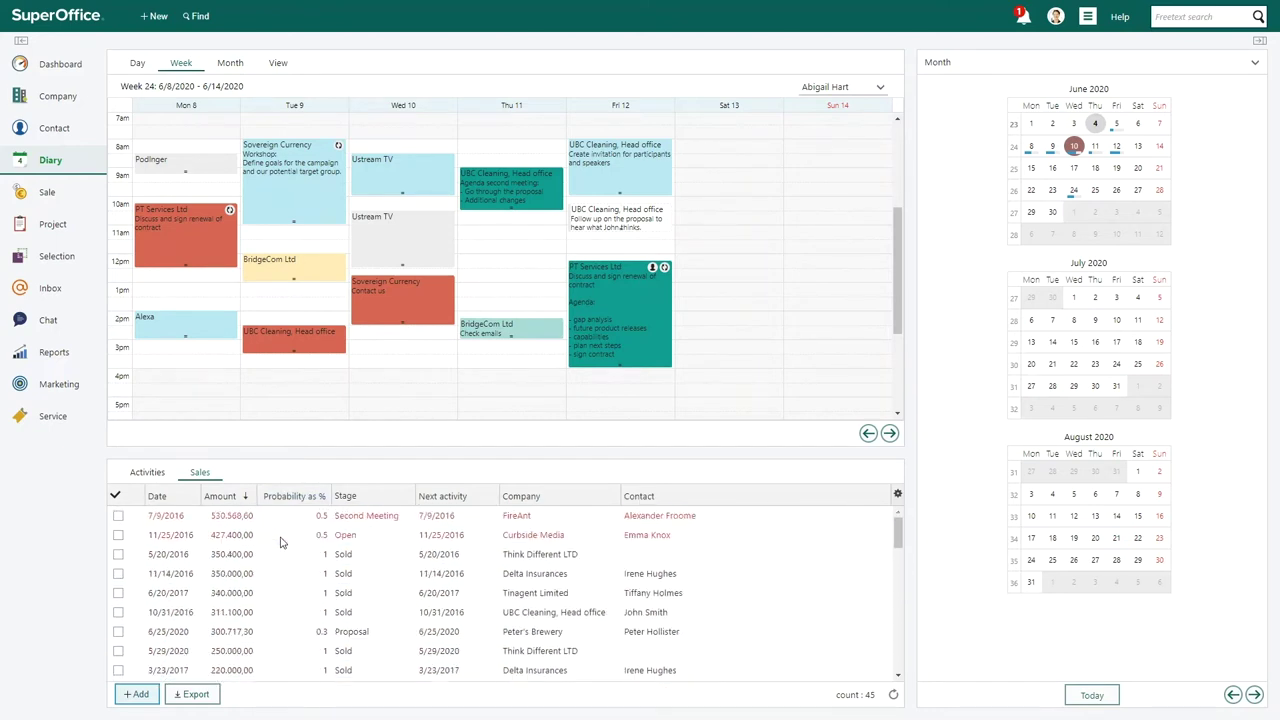
pyautogui.click(148, 473)
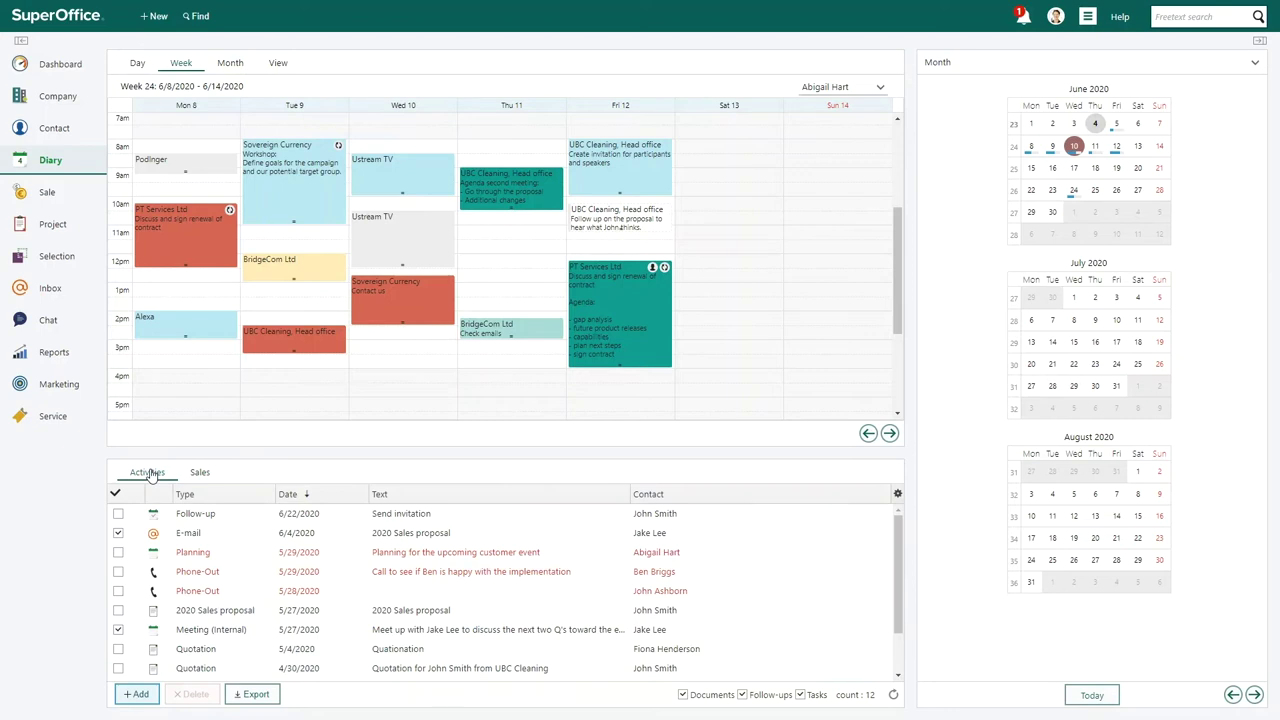
# Reschedule overdue Planning to Thursday 1pm and Phone-Out to Wednesday 3pm, then open the meeting-request email
pyautogui.click(381, 556)
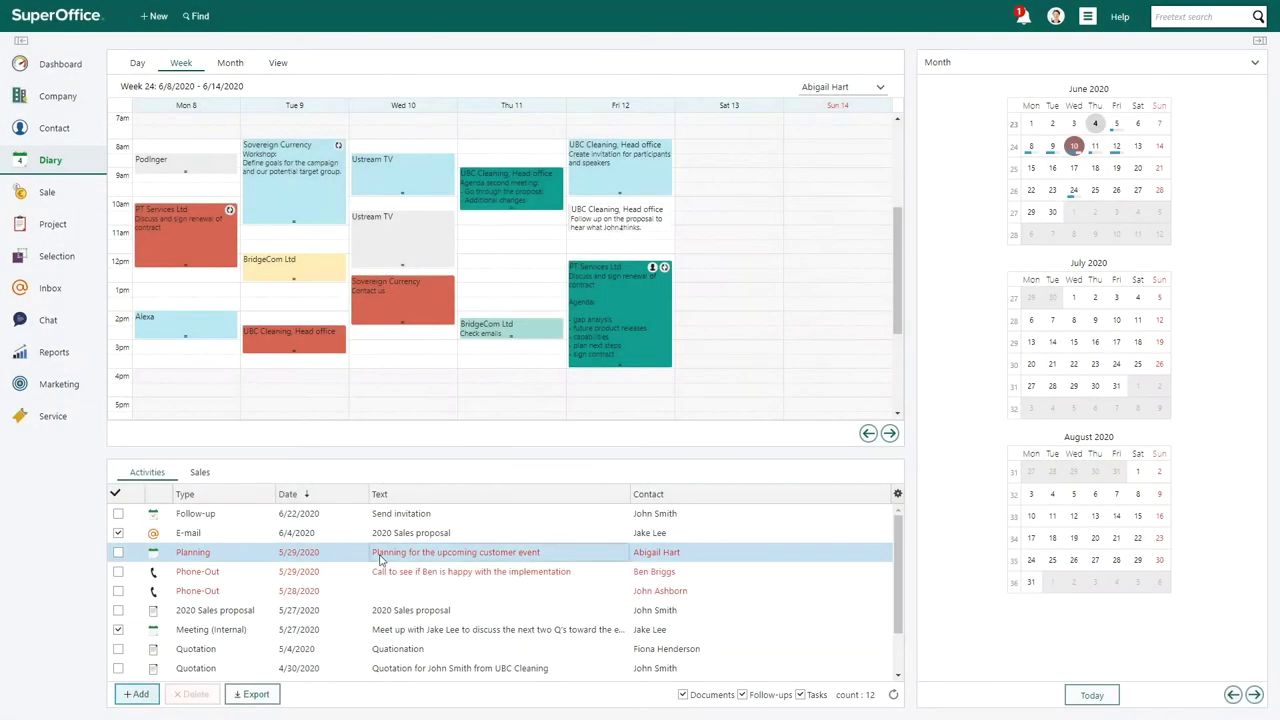
pyautogui.moveTo(381, 557); pyautogui.dragTo(491, 293)
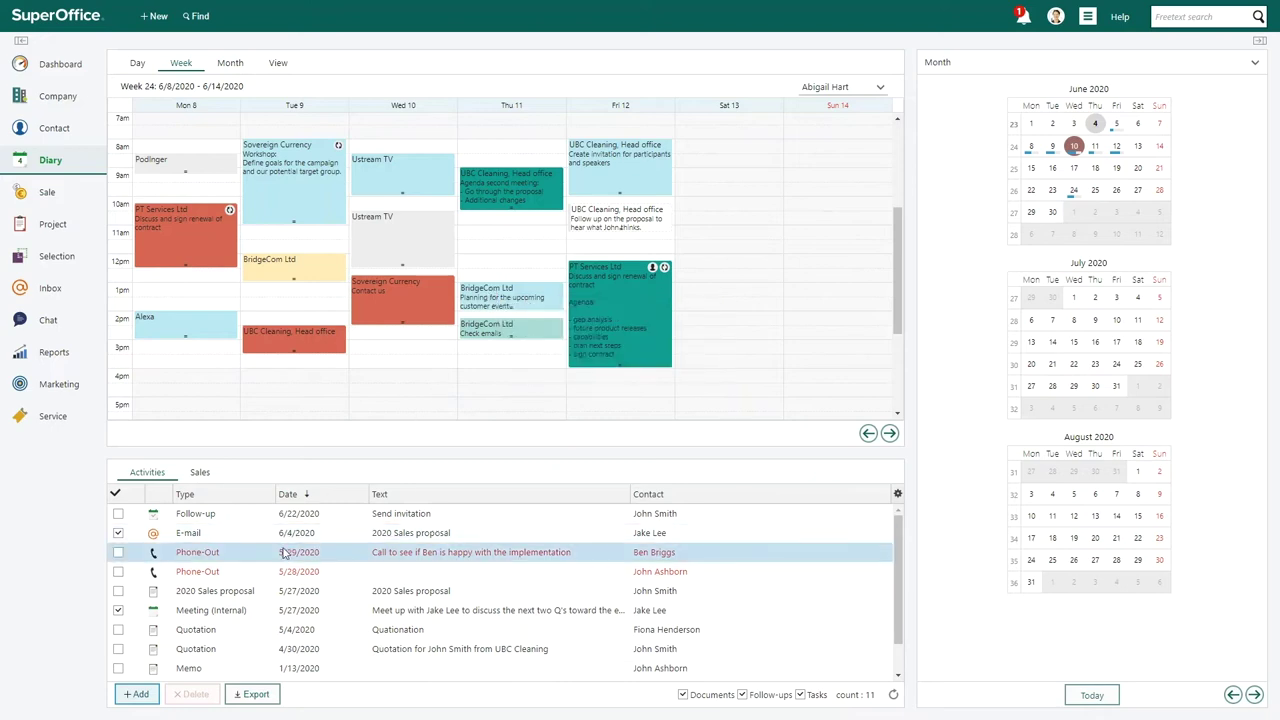
pyautogui.moveTo(283, 562); pyautogui.dragTo(395, 370)
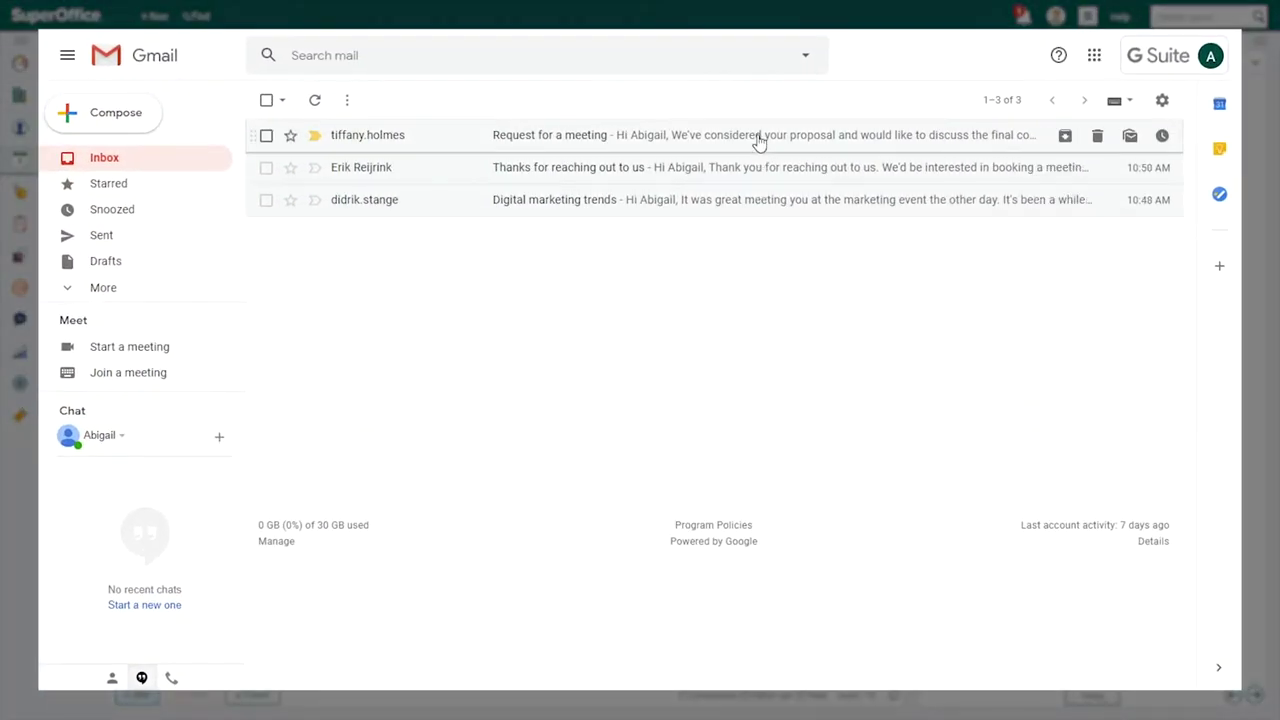
pyautogui.click(757, 137)
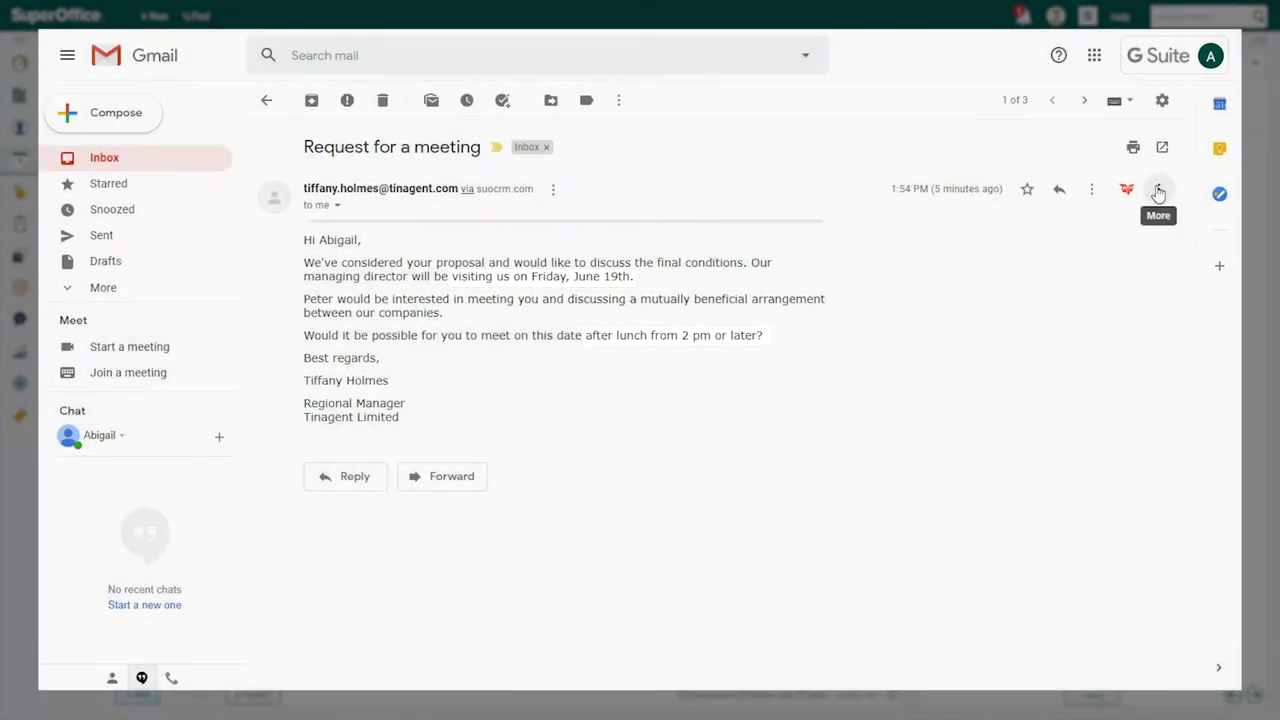
# Create a SuperOffice activity from the email dated 06/19/2020 and save it
pyautogui.click(1158, 190)
pyautogui.click(1115, 242)
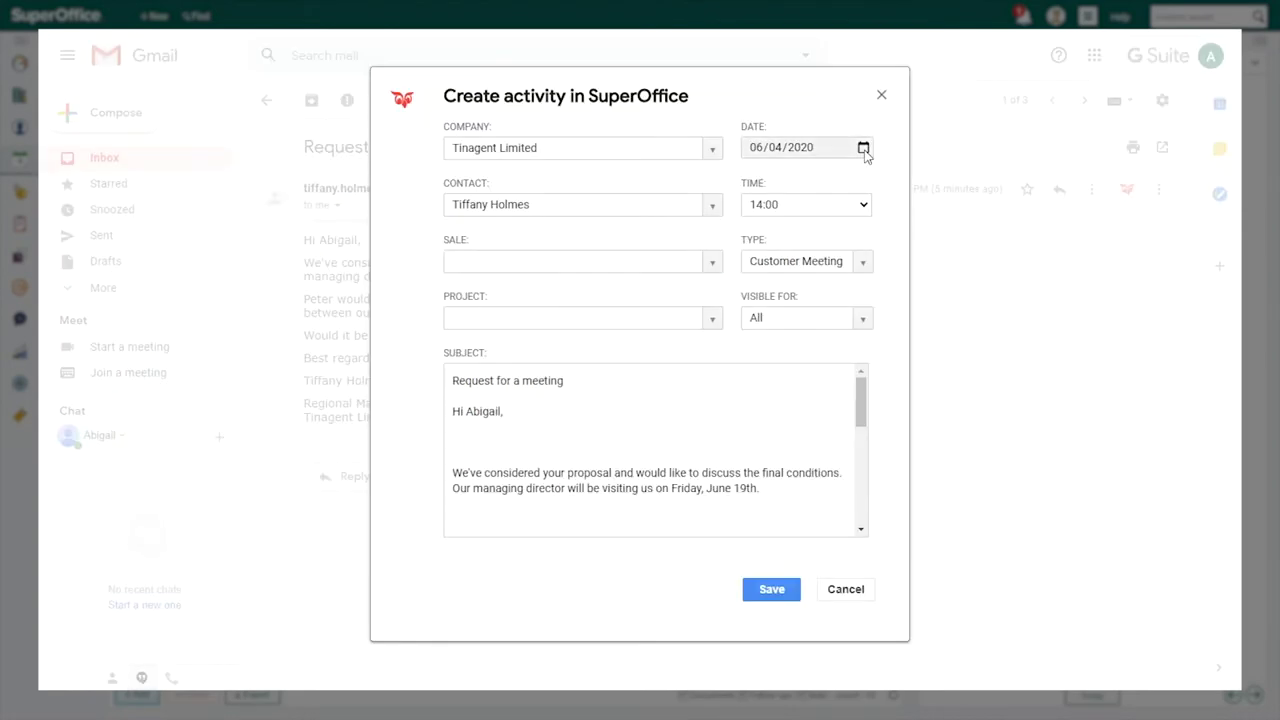
pyautogui.click(863, 147)
pyautogui.click(872, 276)
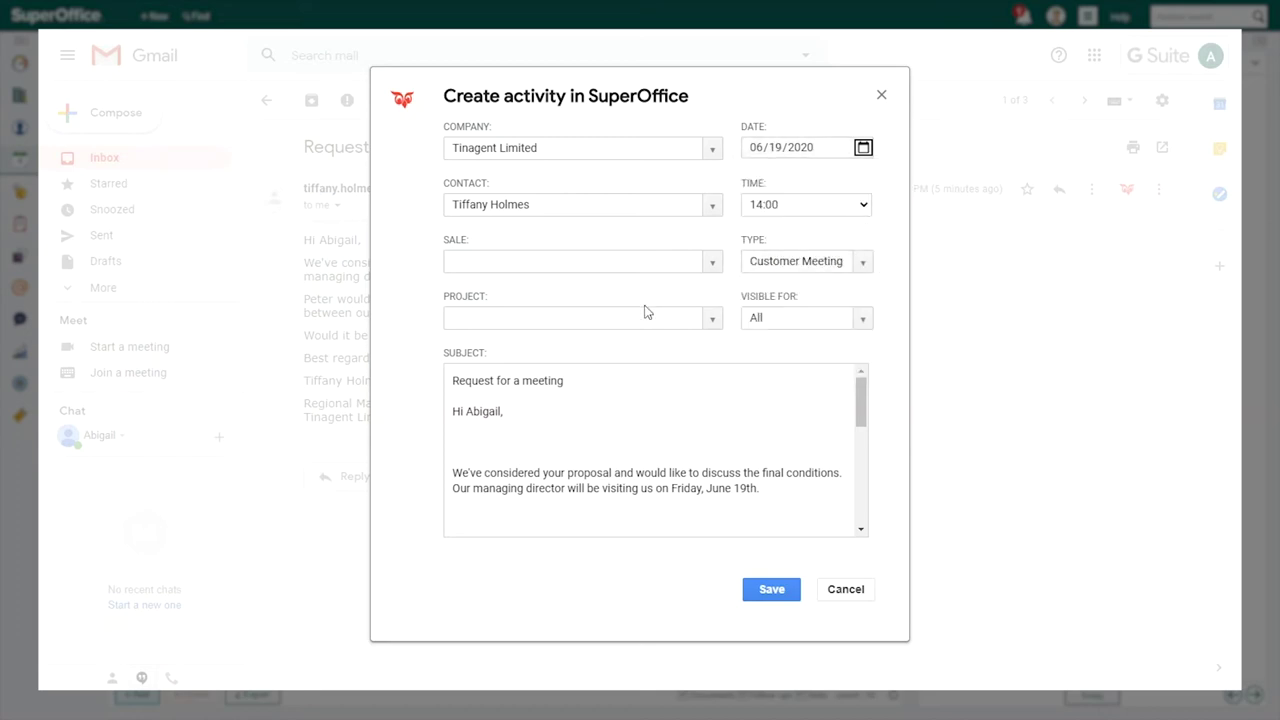
pyautogui.scroll(-5, 604, 434)
pyautogui.scroll(-2, 608, 446)
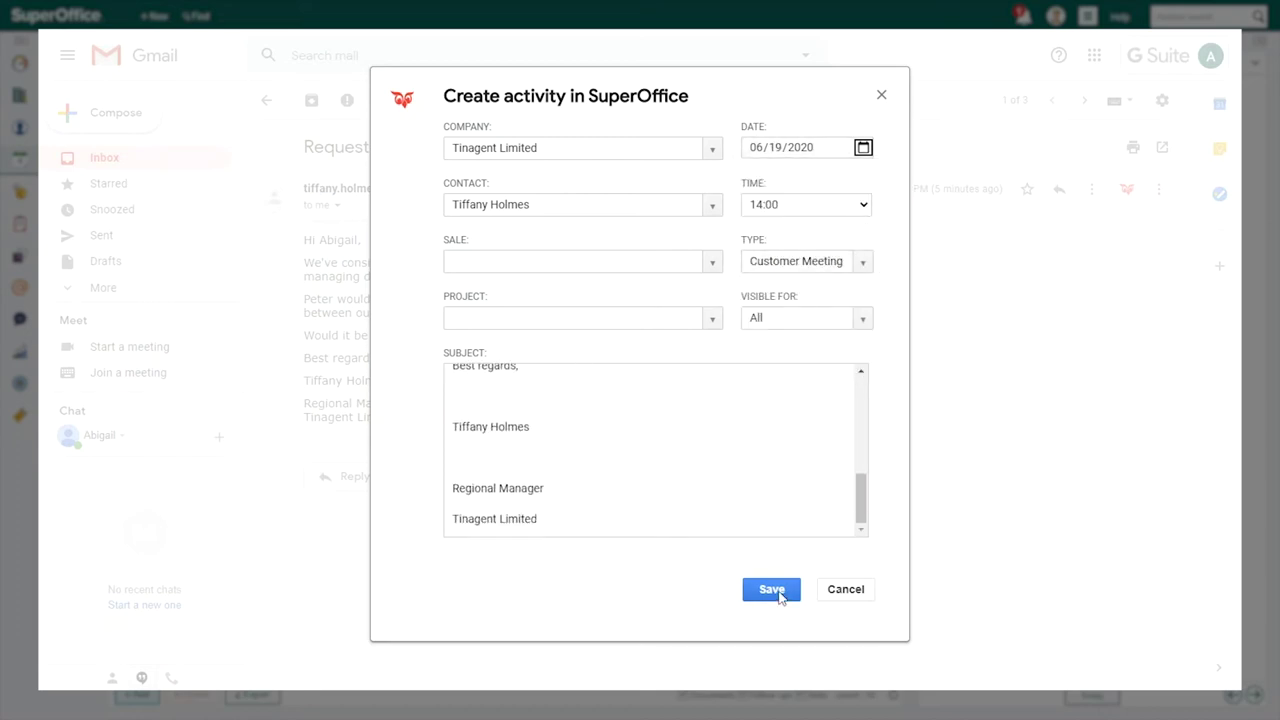
pyautogui.click(780, 591)
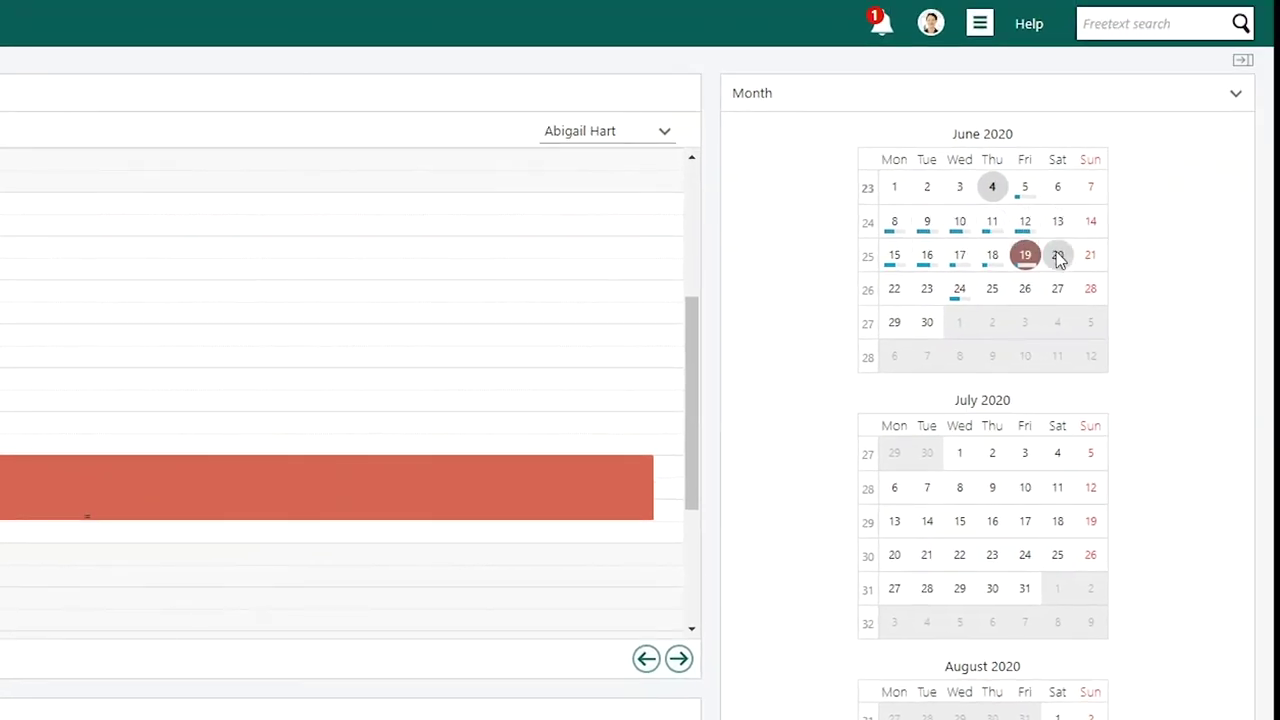
# Switch the diary to the colleague's schedule and open Tuesday, June 16, 2020
pyautogui.click(1028, 258)
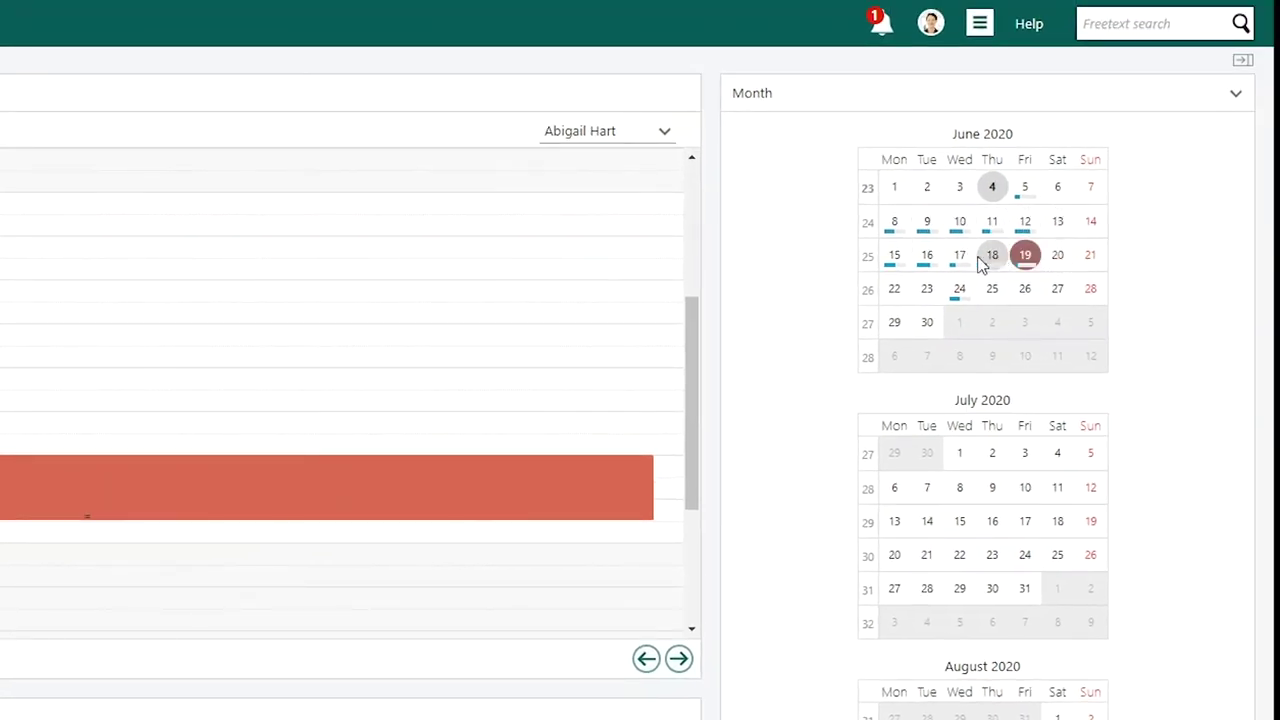
pyautogui.click(962, 262)
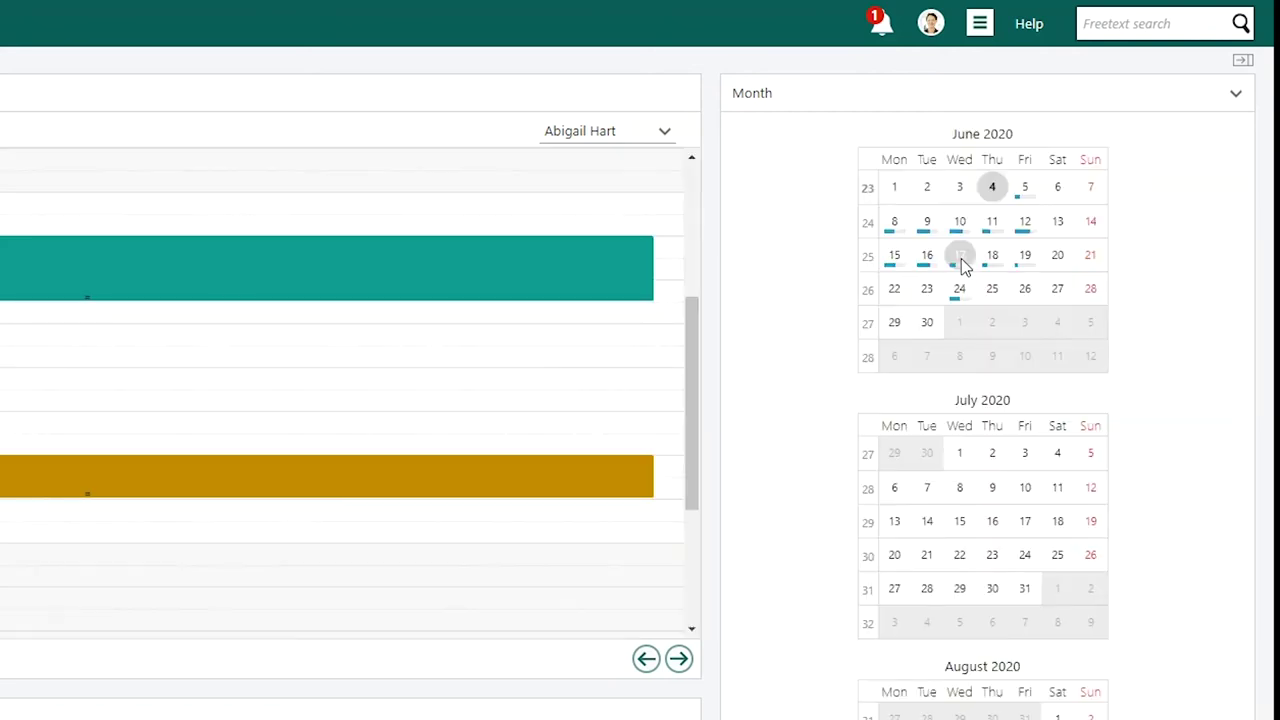
pyautogui.click(668, 136)
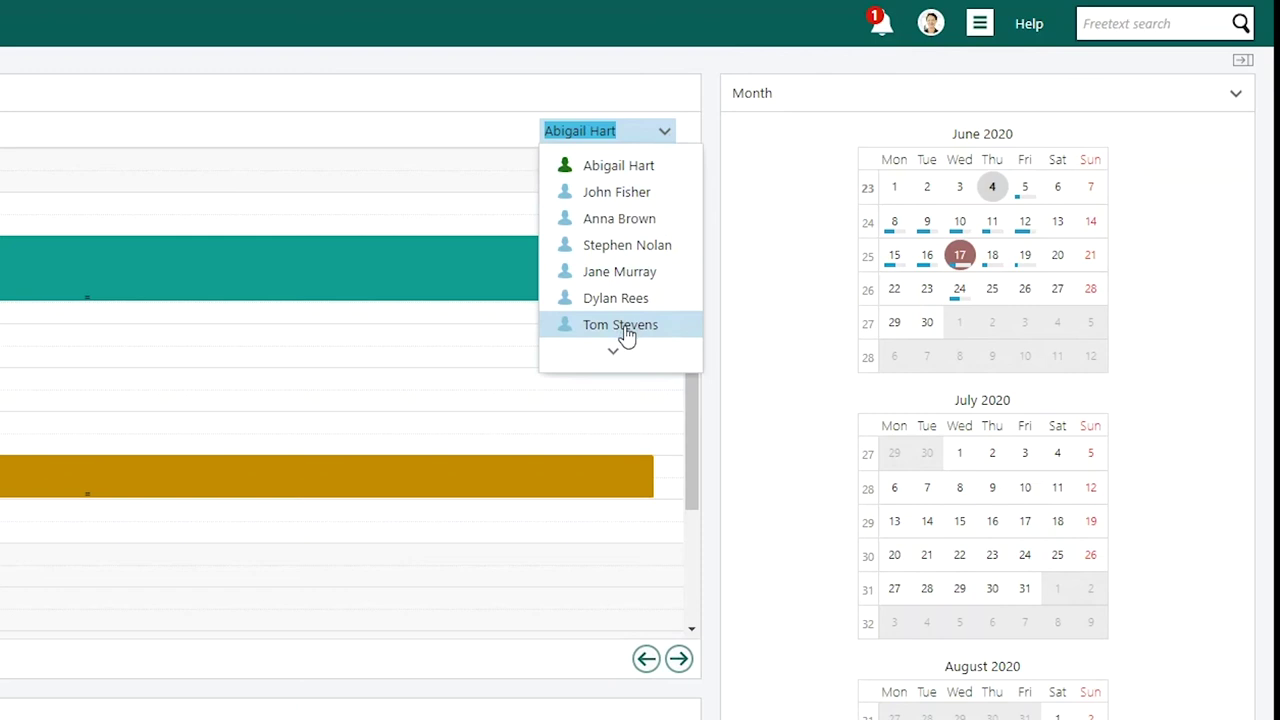
pyautogui.click(622, 330)
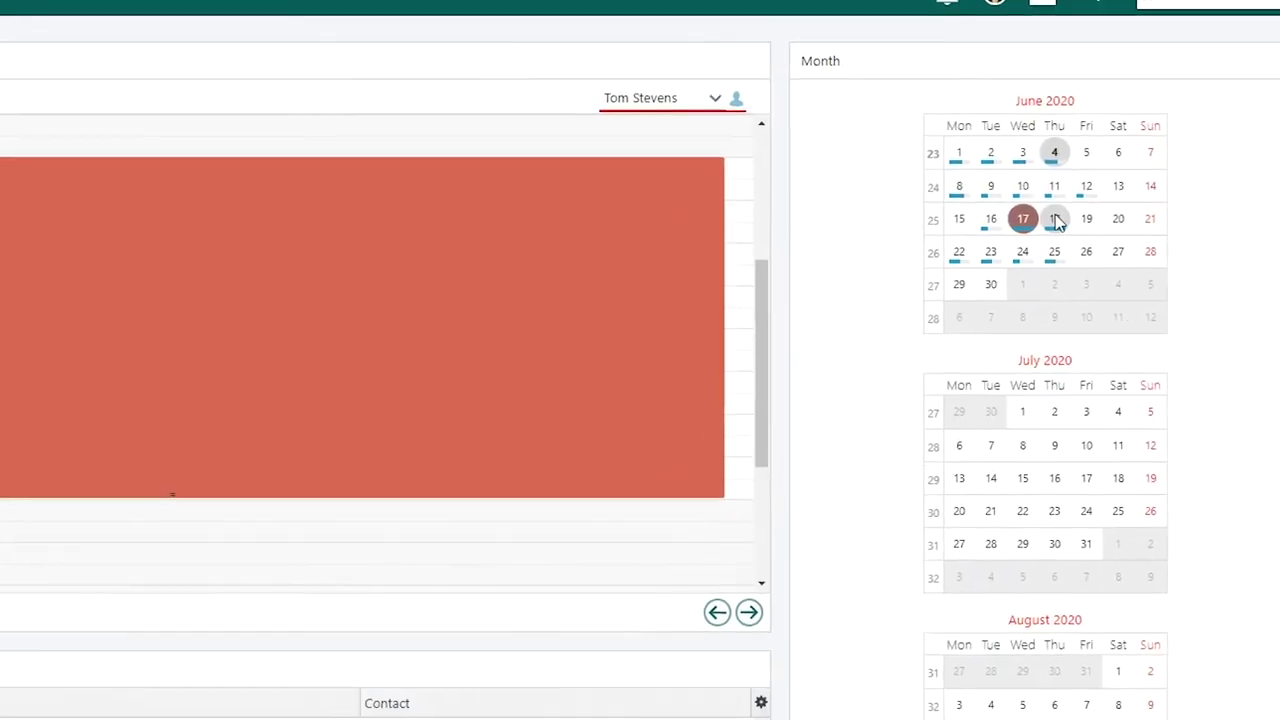
pyautogui.click(992, 256)
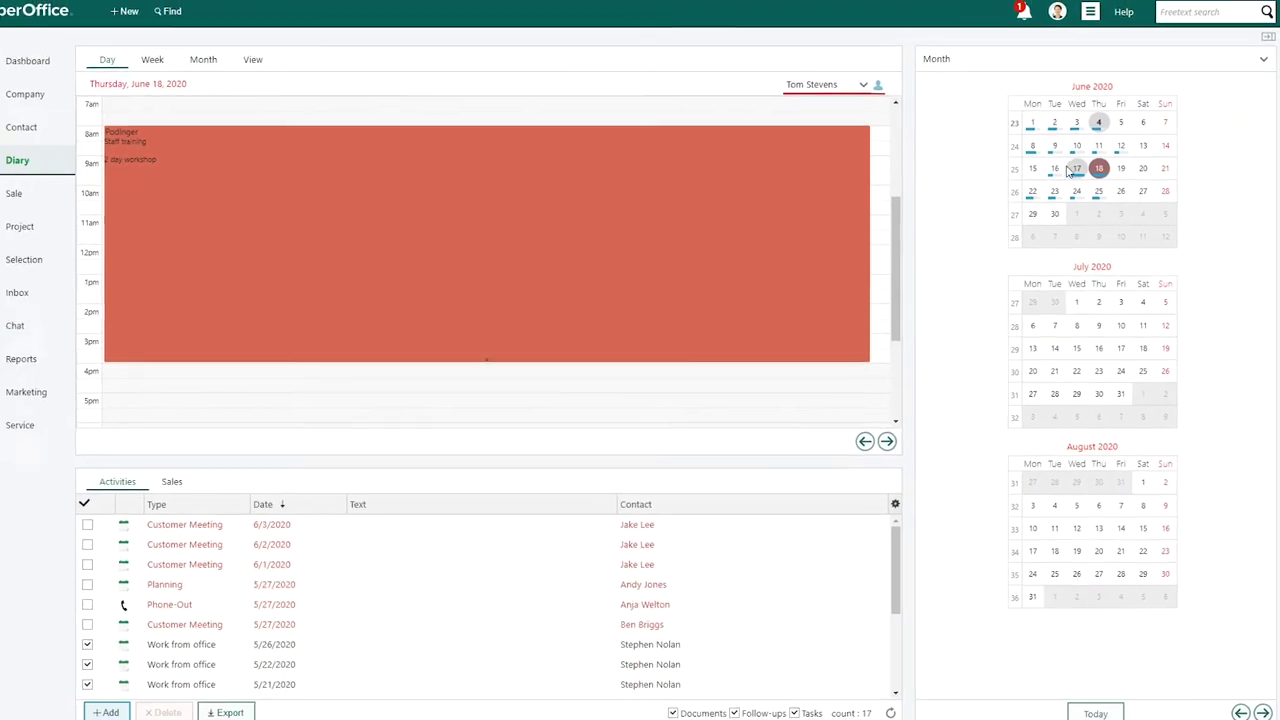
pyautogui.click(1055, 170)
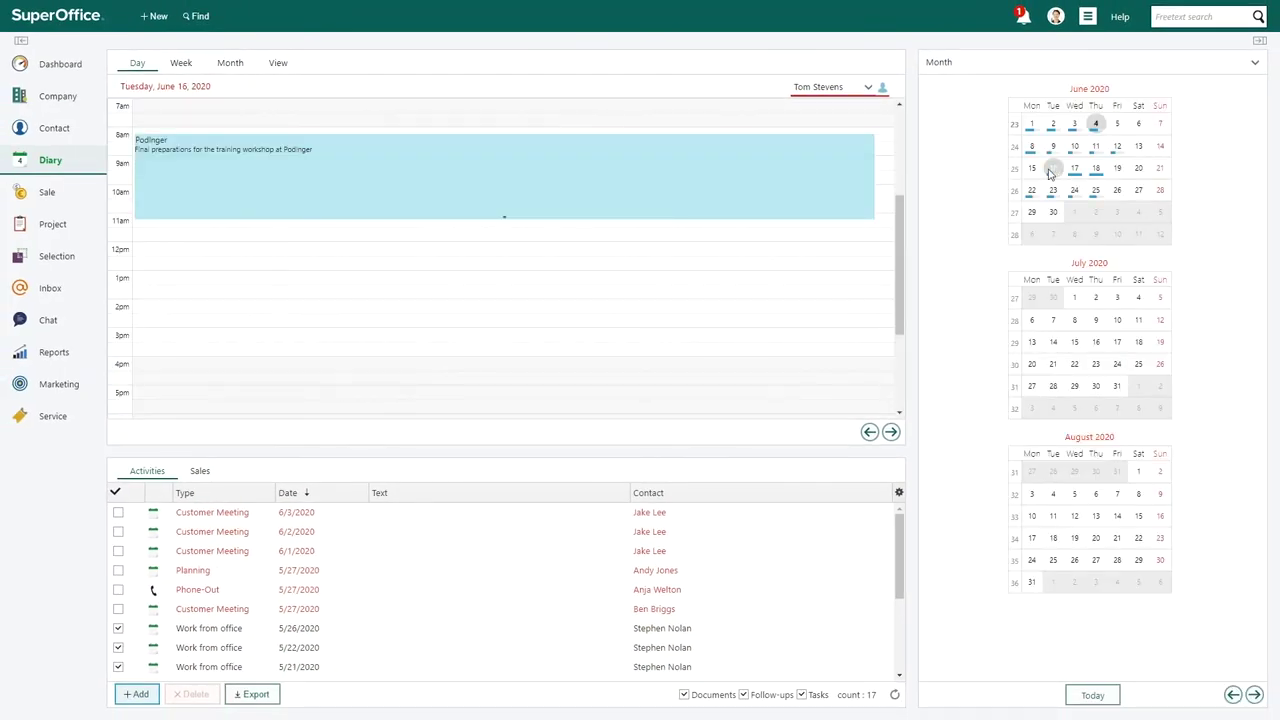
# Create a new appointment at the first free participant slot, June 22, 2020, 8:00–9:00 AM, and save it
pyautogui.click(153, 17)
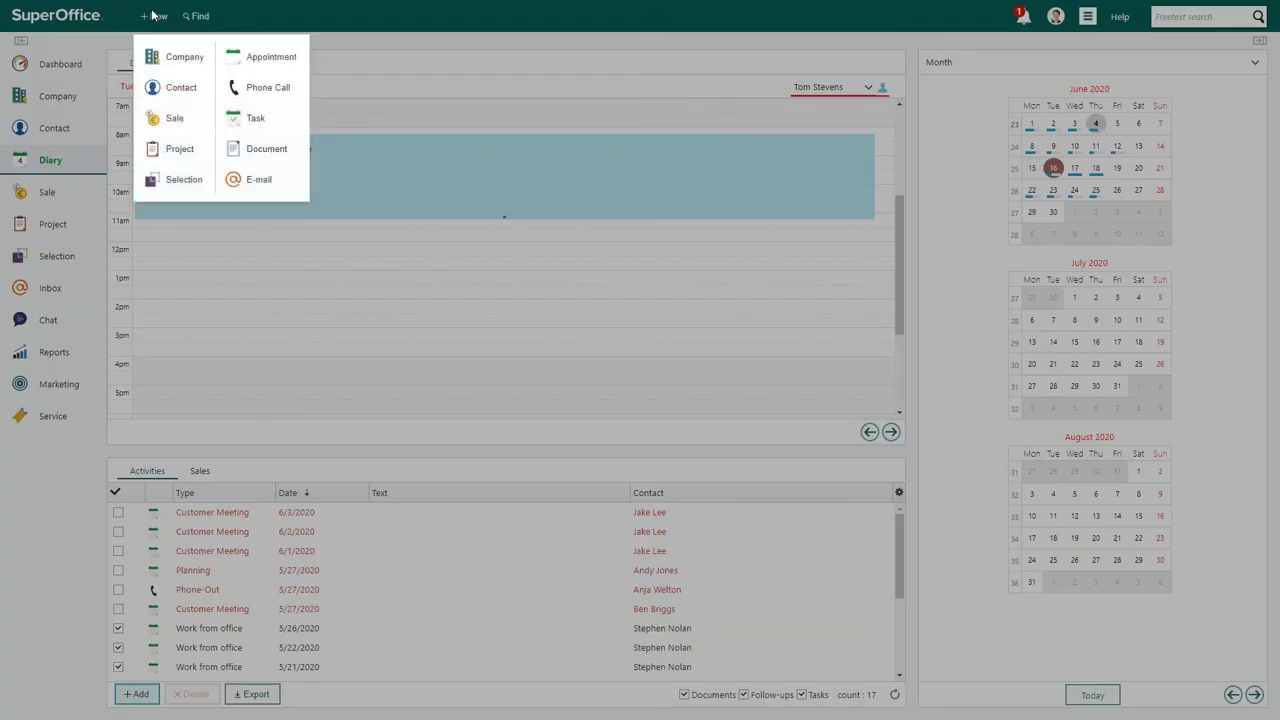
pyautogui.click(248, 60)
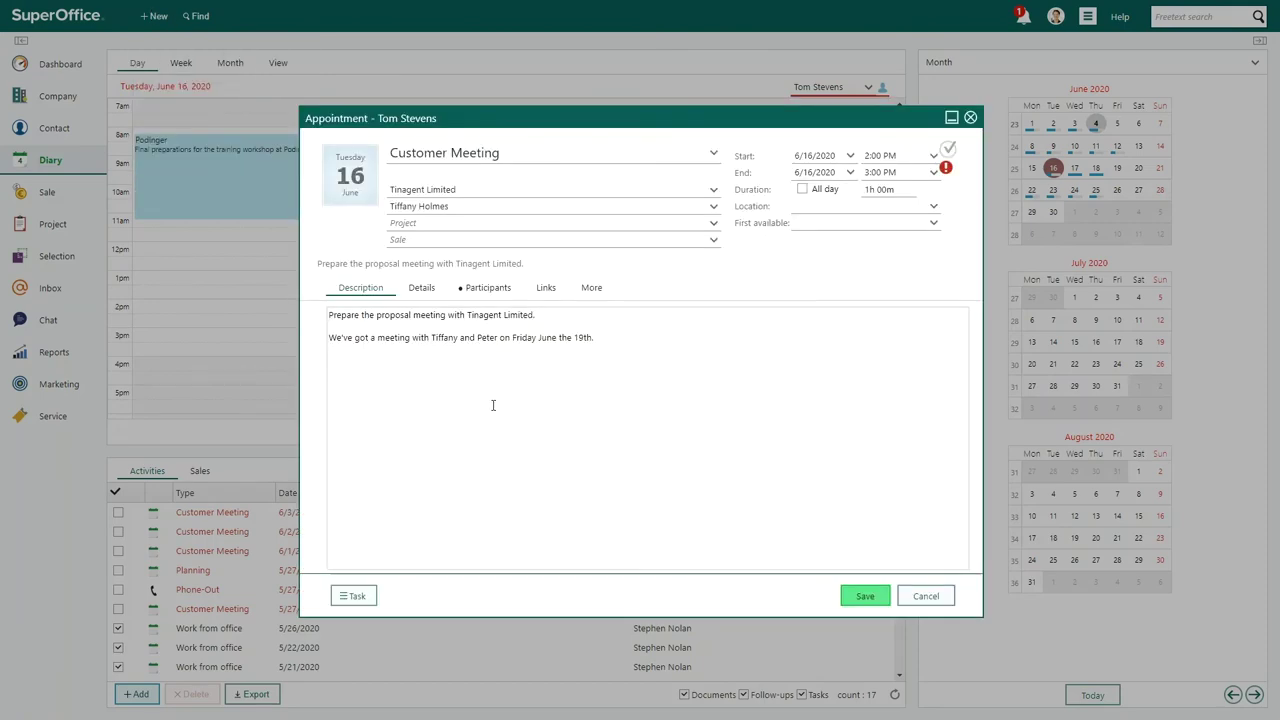
pyautogui.click(490, 288)
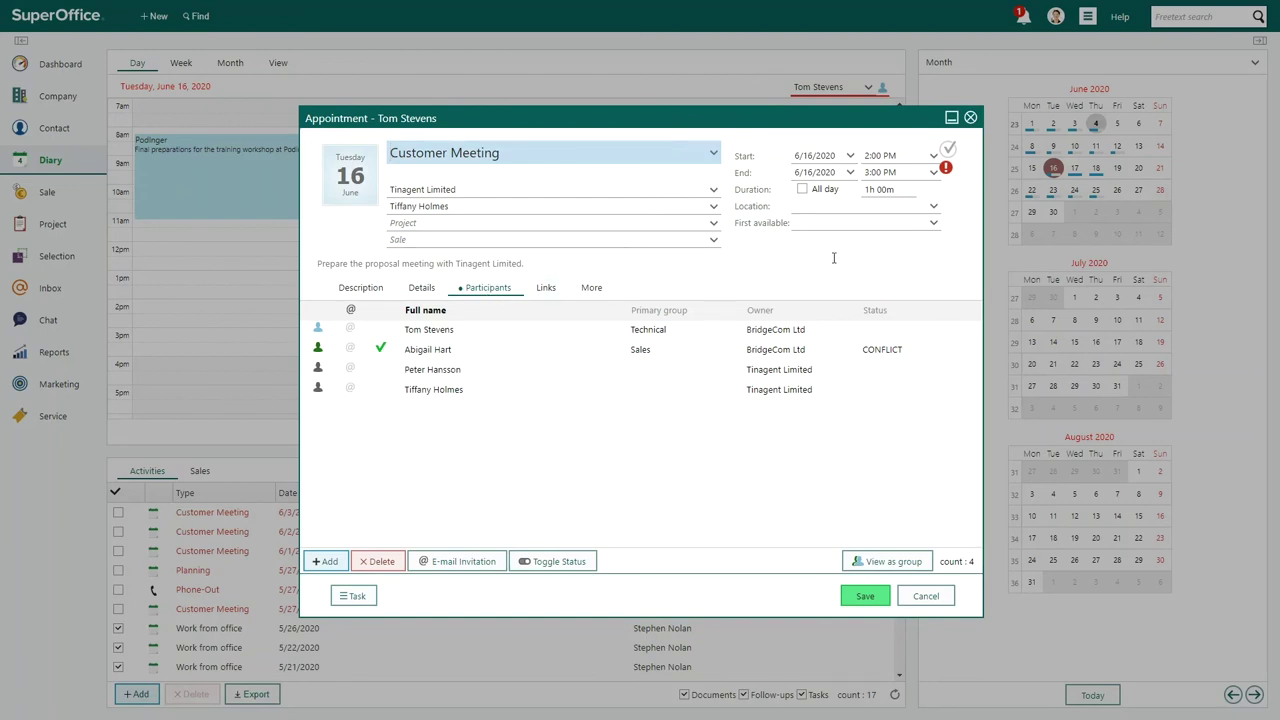
pyautogui.click(933, 224)
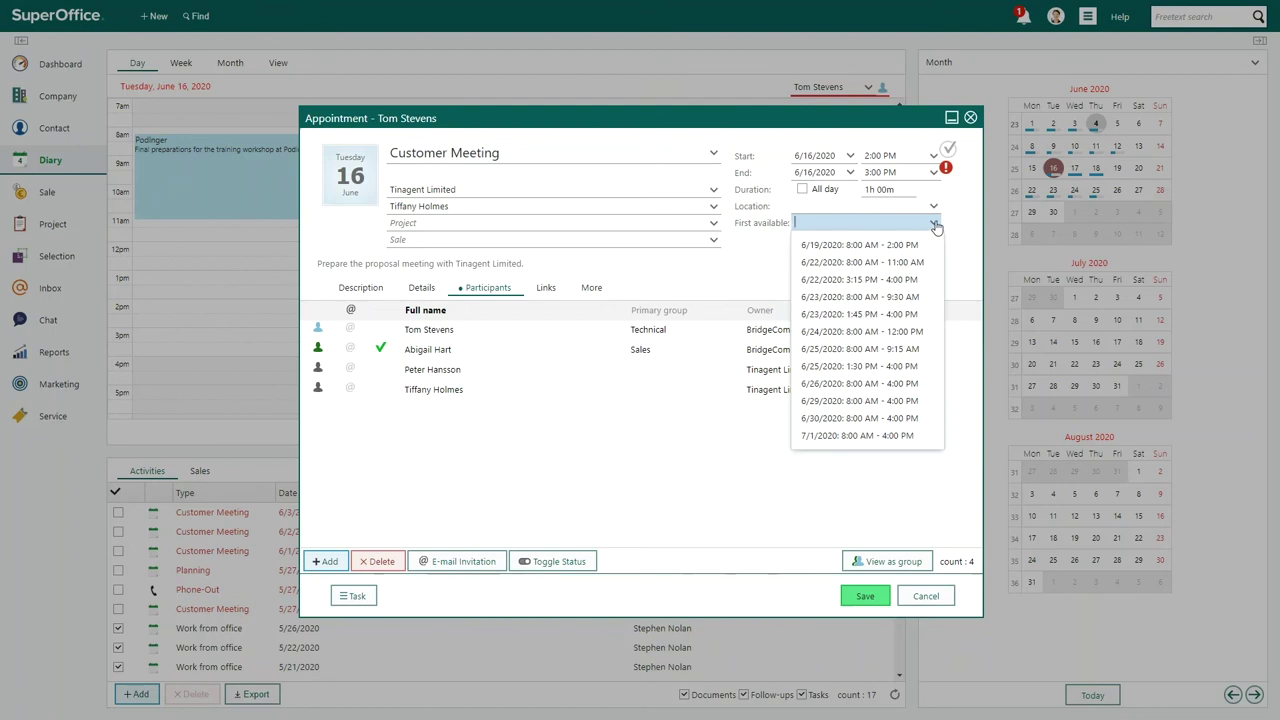
pyautogui.click(853, 263)
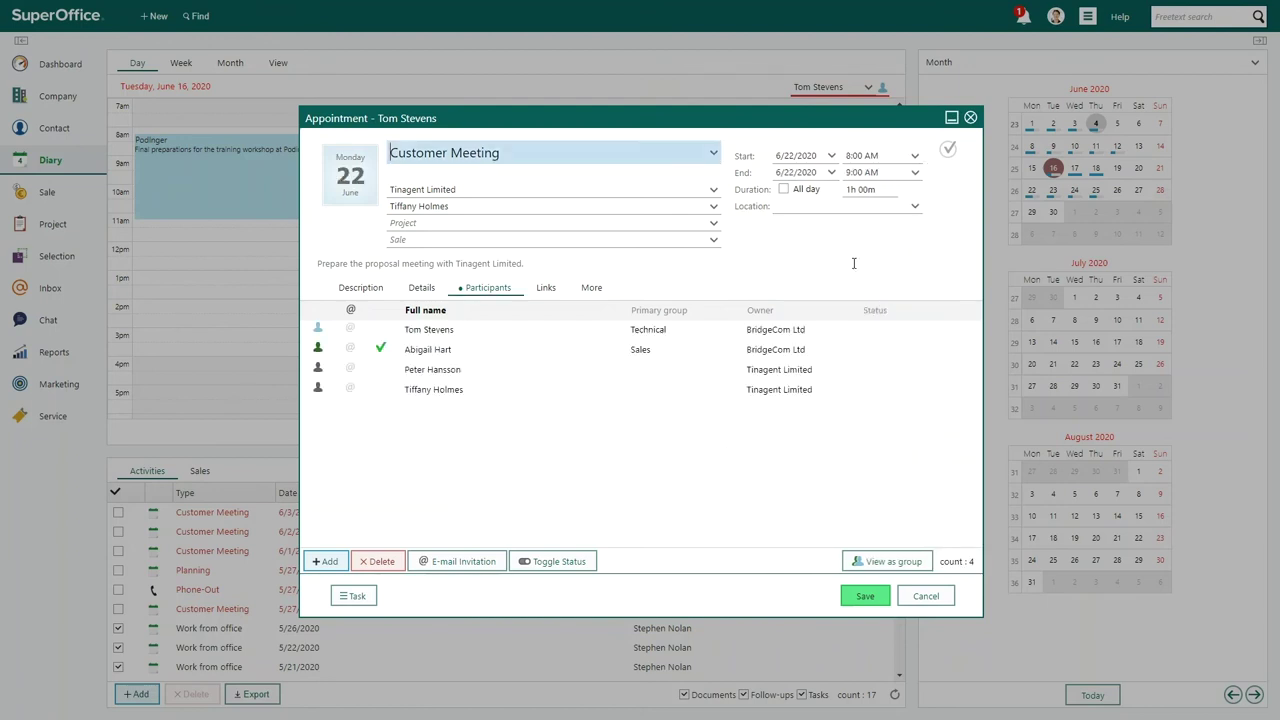
pyautogui.click(864, 597)
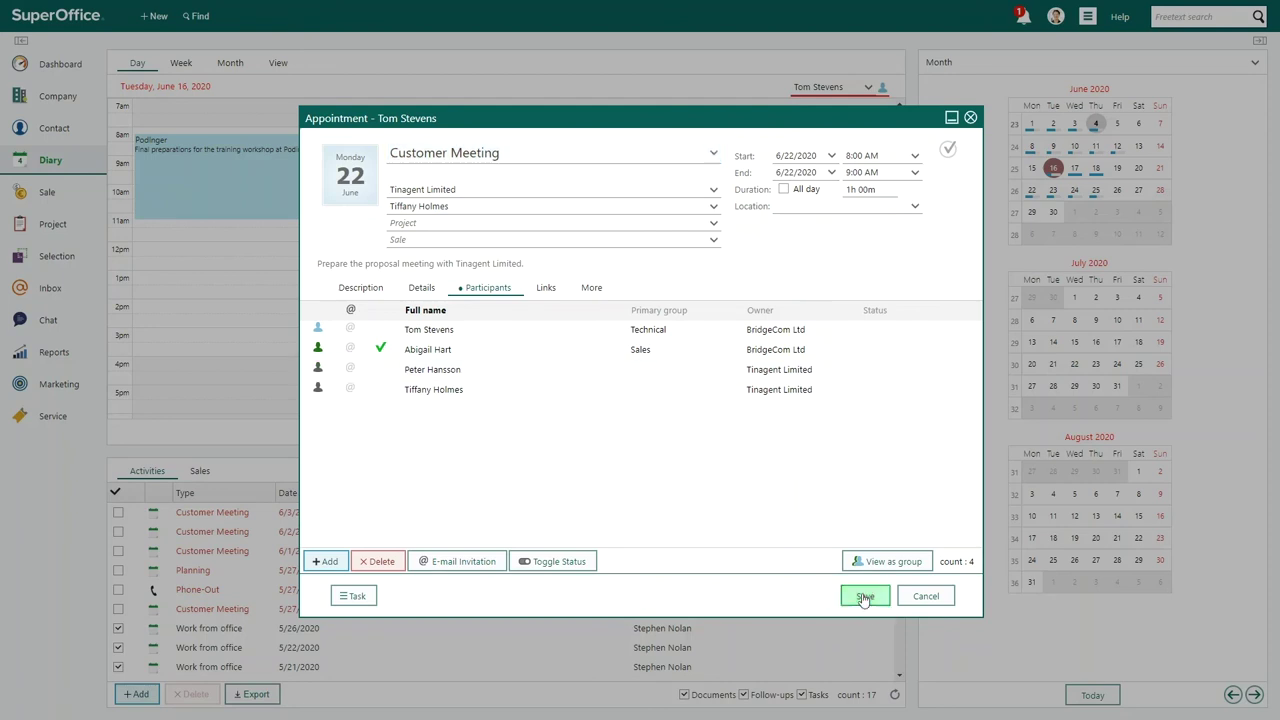